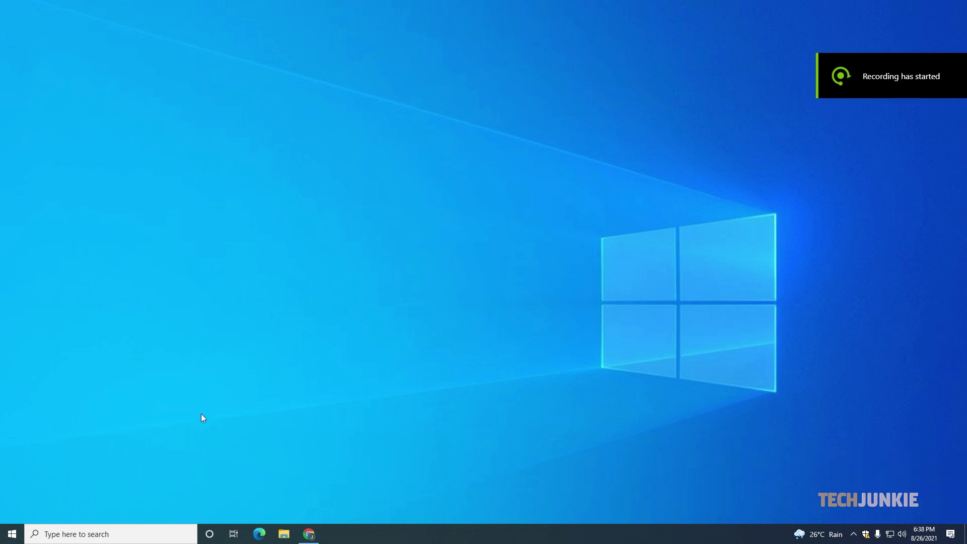
# - Launch Firefox from the Windows search and load the Dropbox website
pyautogui.click(116, 533)
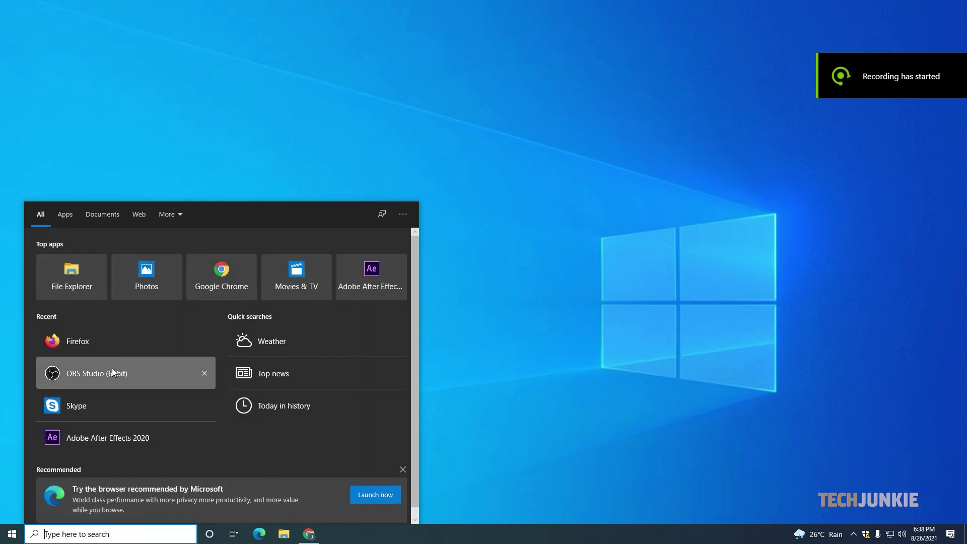
pyautogui.click(119, 346)
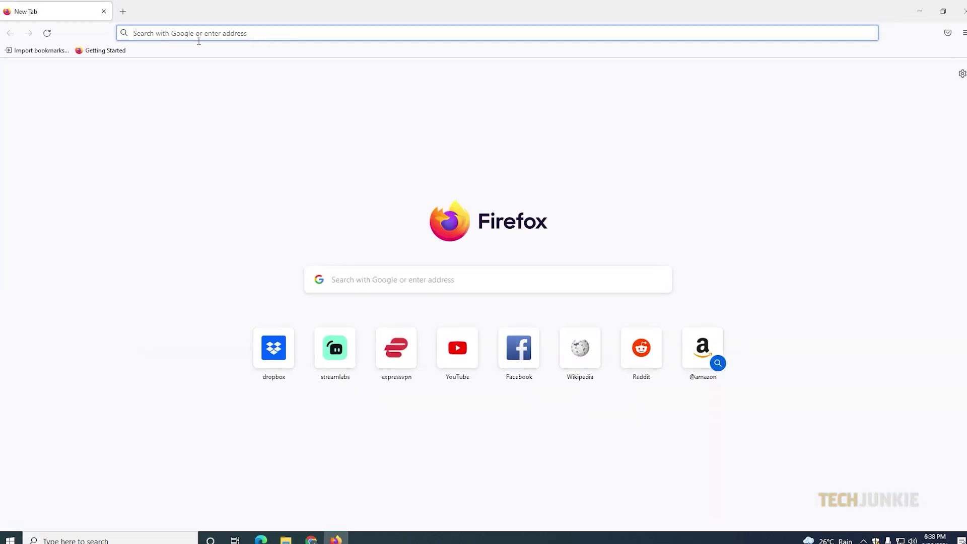
pyautogui.click(198, 34)
pyautogui.click(351, 244)
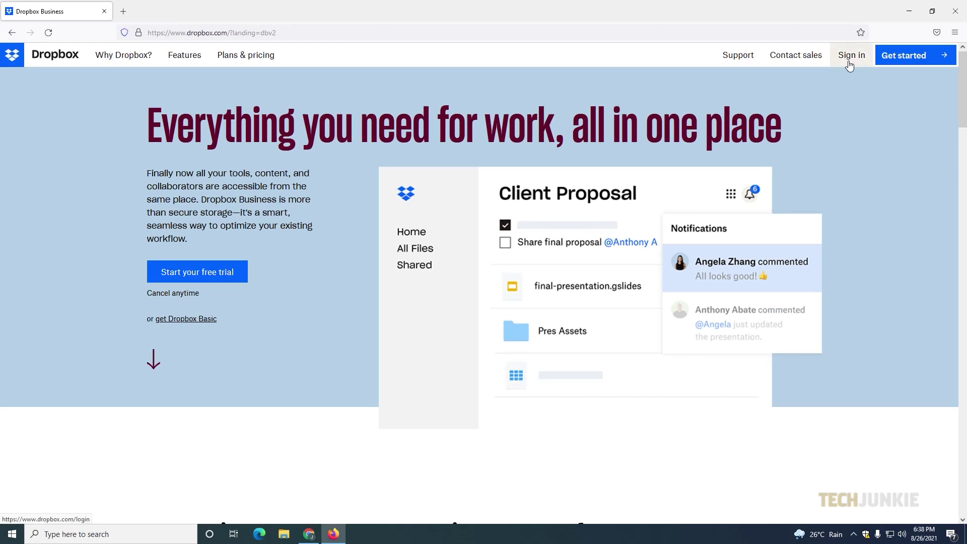
# - Sign in to Dropbox using a Google account chosen in the popup
pyautogui.click(849, 63)
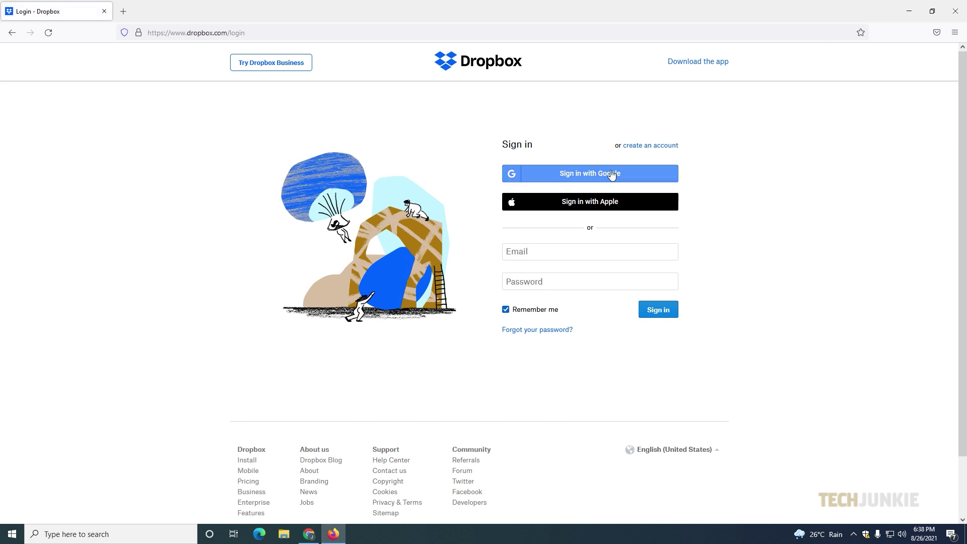
pyautogui.click(610, 174)
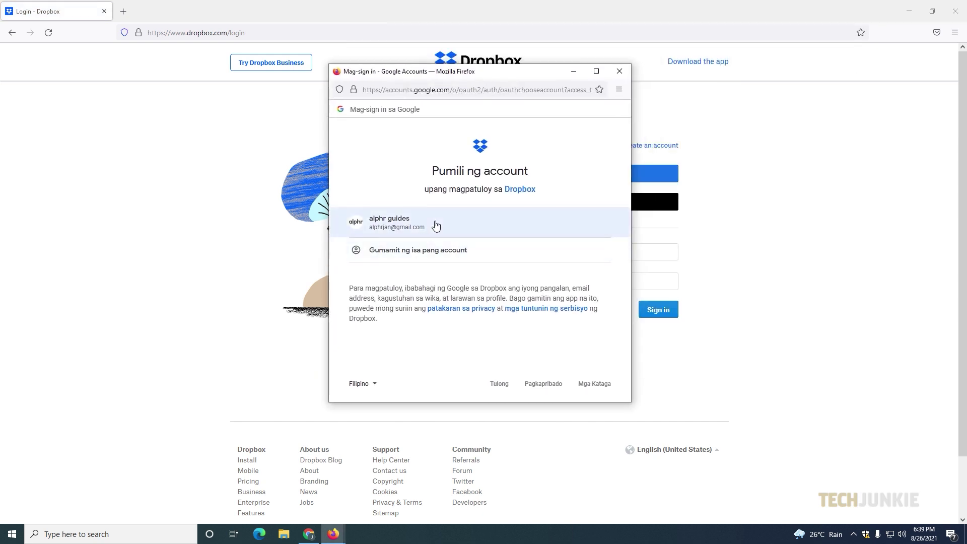
pyautogui.click(435, 223)
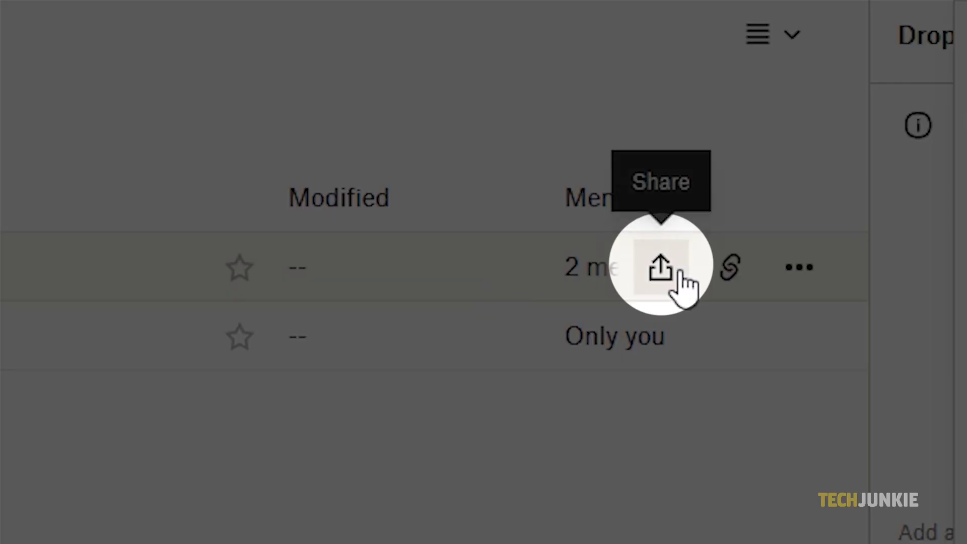
# - Share the For Management folder with link access set to 'can view'
pyautogui.click(679, 273)
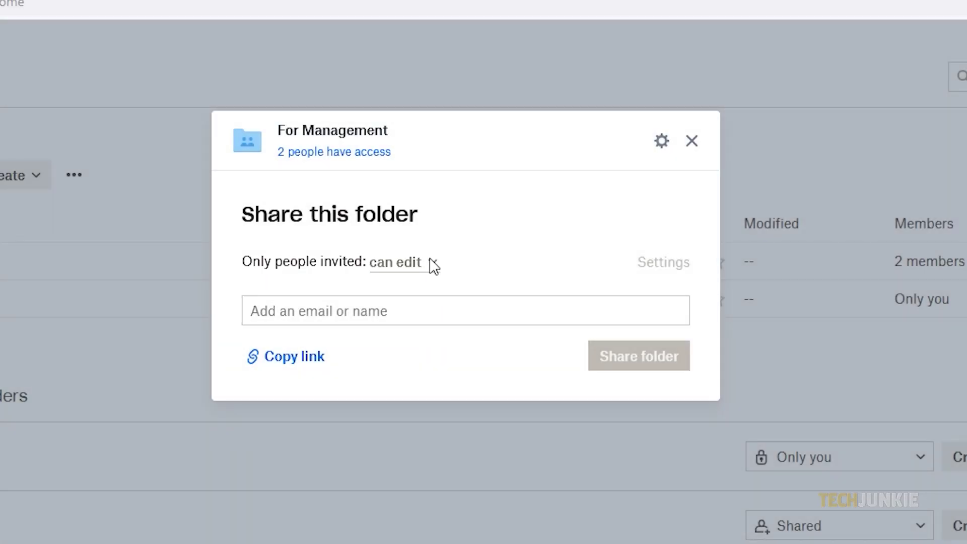
pyautogui.click(432, 265)
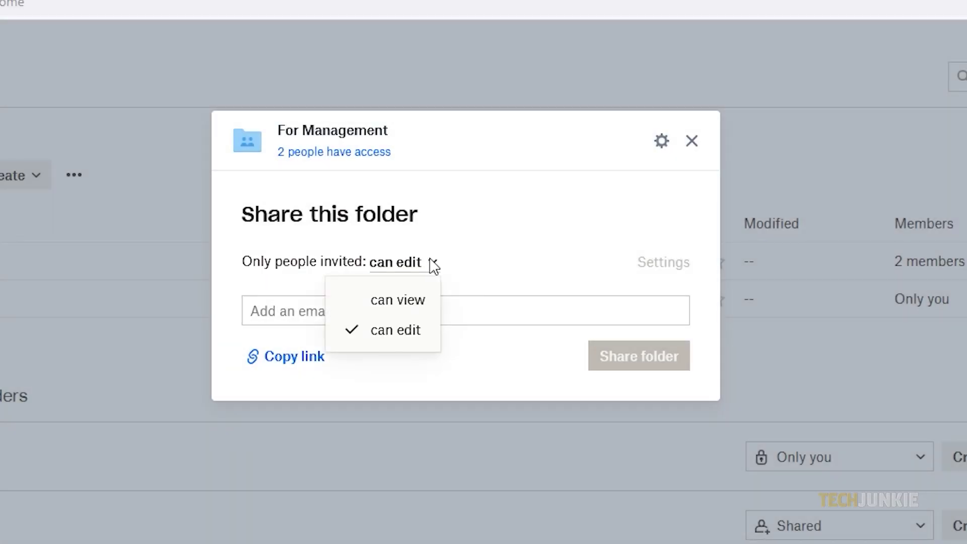
pyautogui.click(405, 304)
pyautogui.click(406, 302)
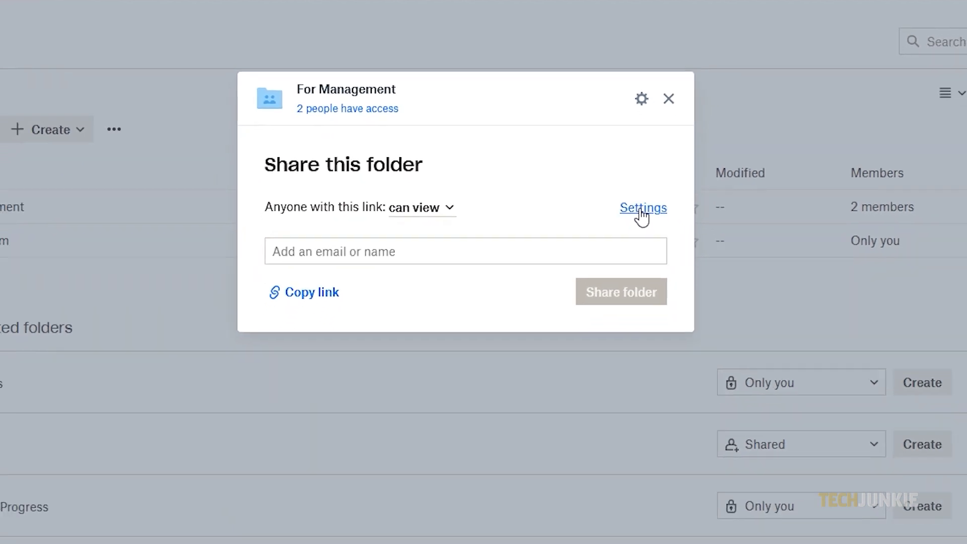
# - Review For Management's link and folder settings, toggling Viewer info off and on, without saving
pyautogui.click(640, 209)
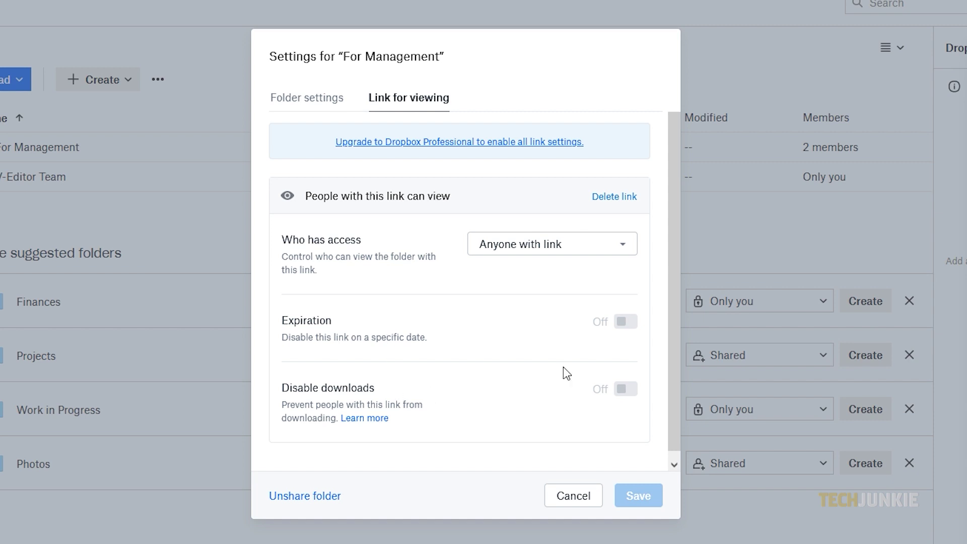
pyautogui.scroll(-1, 519, 388)
pyautogui.scroll(1, 519, 388)
pyautogui.click(312, 104)
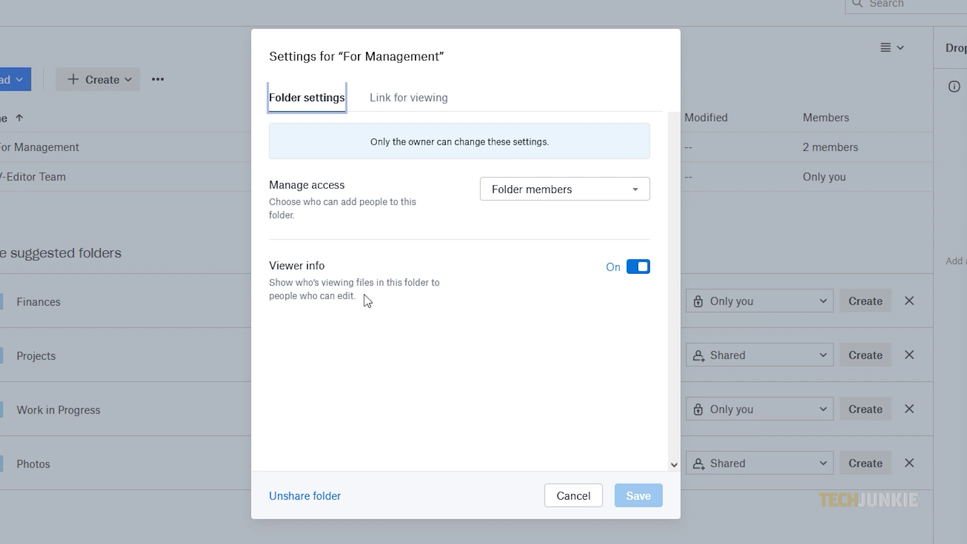
pyautogui.click(638, 267)
pyautogui.click(639, 267)
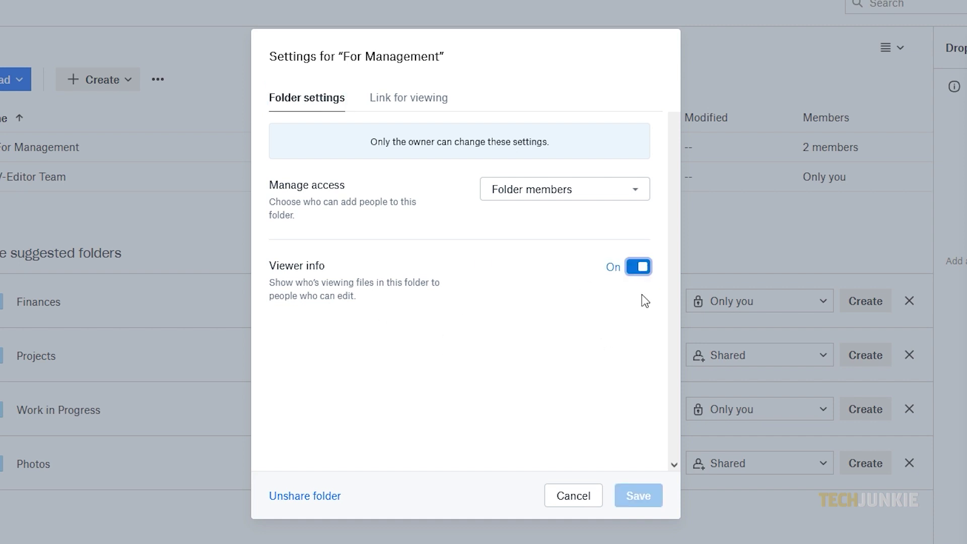
pyautogui.press('Escape')
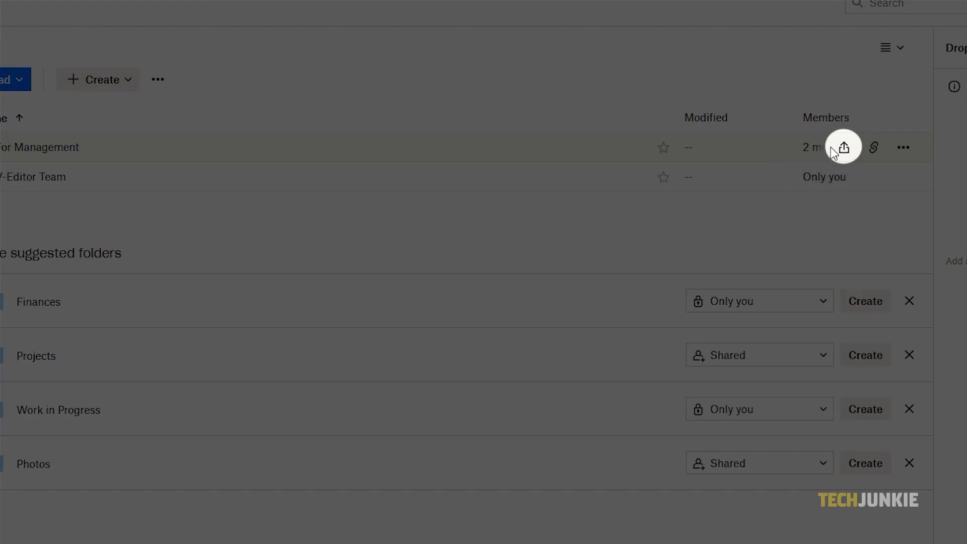
# - Enter an invitee's e-mail in For Management's share, then launch the Dropbox desktop app
pyautogui.click(844, 147)
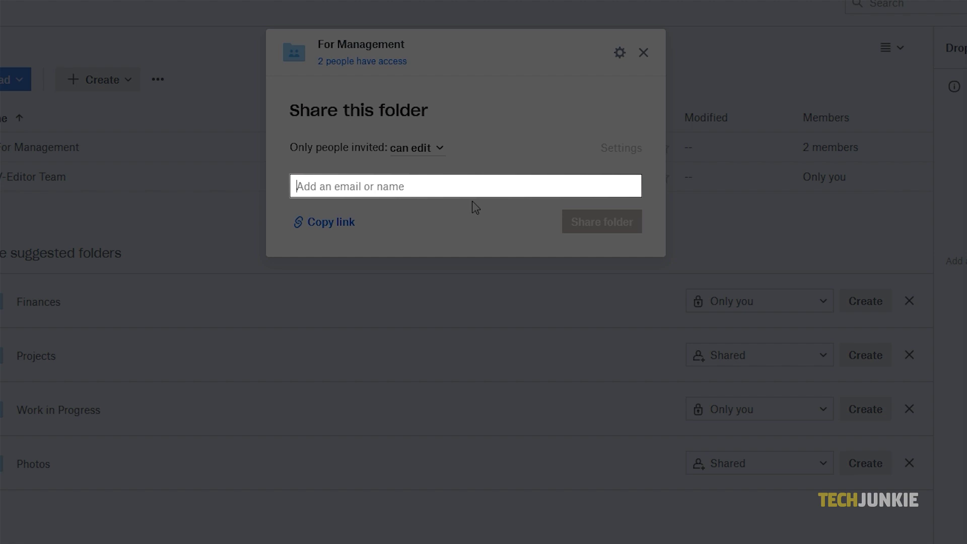
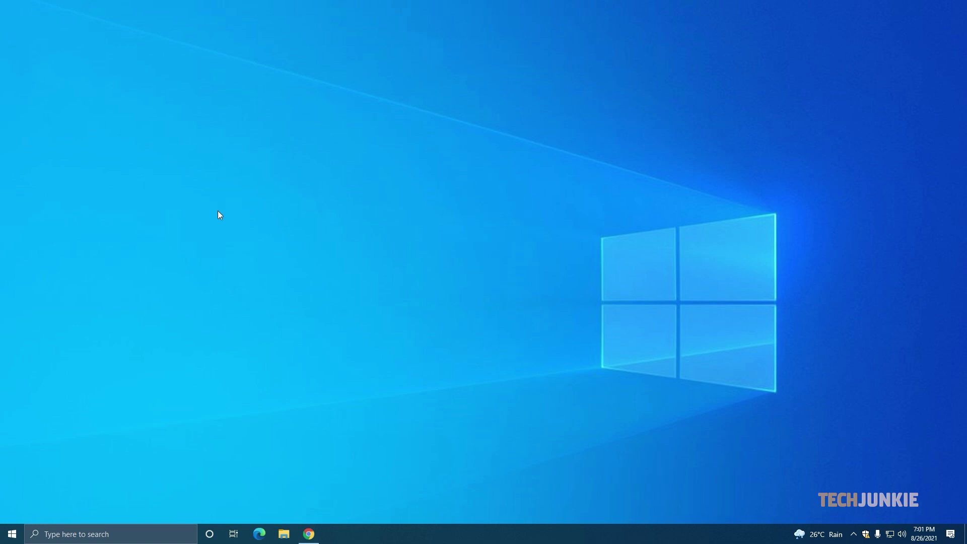
pyautogui.press('super')
pyautogui.write('drob')
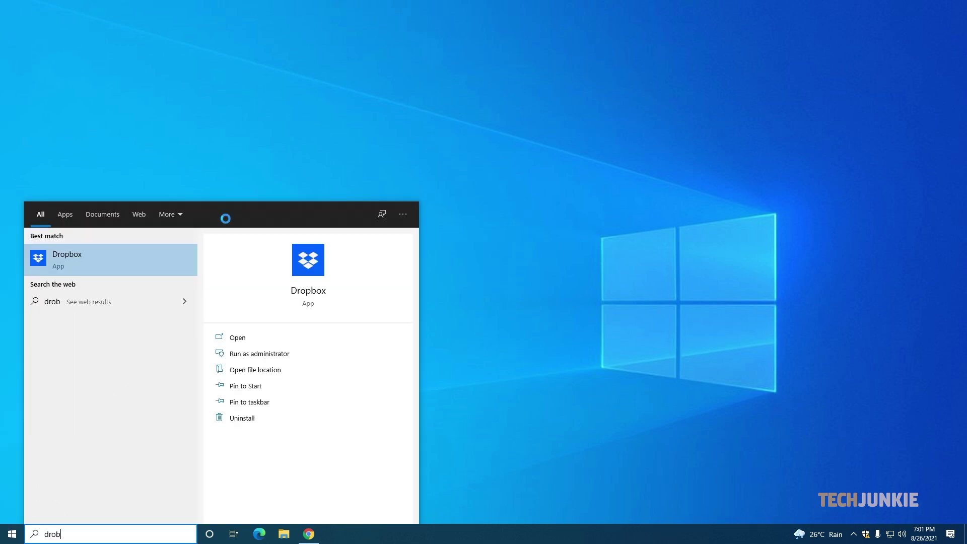
pyautogui.press('BackSpace')
pyautogui.write('pbox')
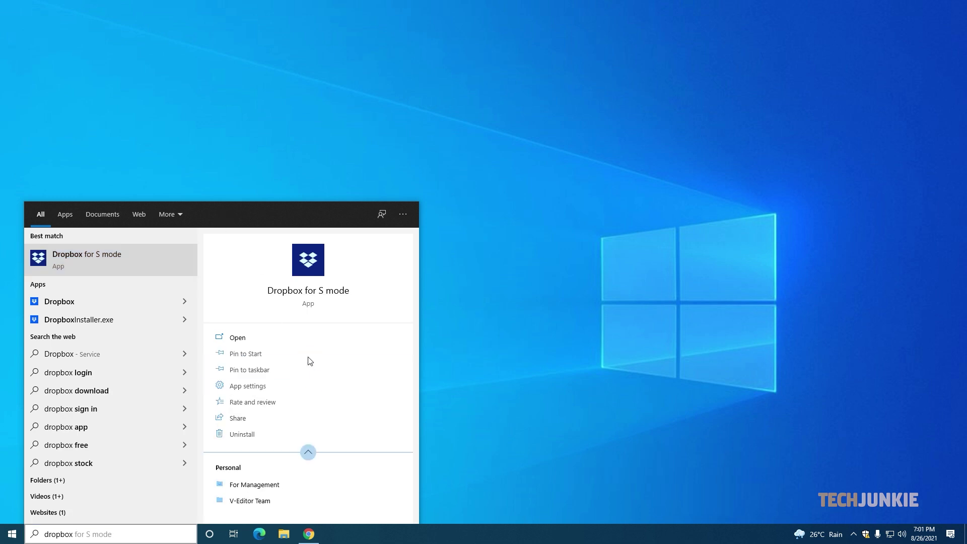
pyautogui.click(252, 343)
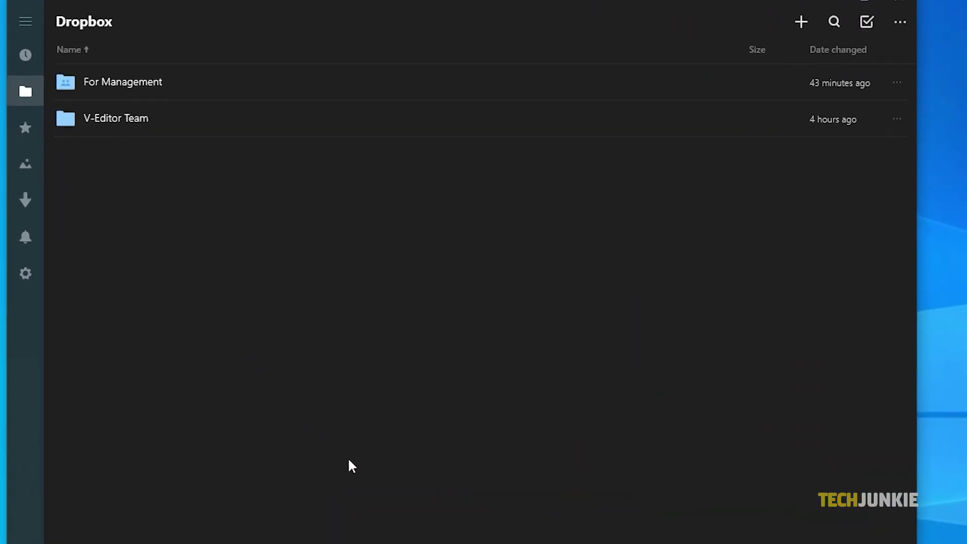
# - Add an invitee's e-mail to the V-Editor Team share with can edit, and copy its view link
pyautogui.rightClick(317, 124)
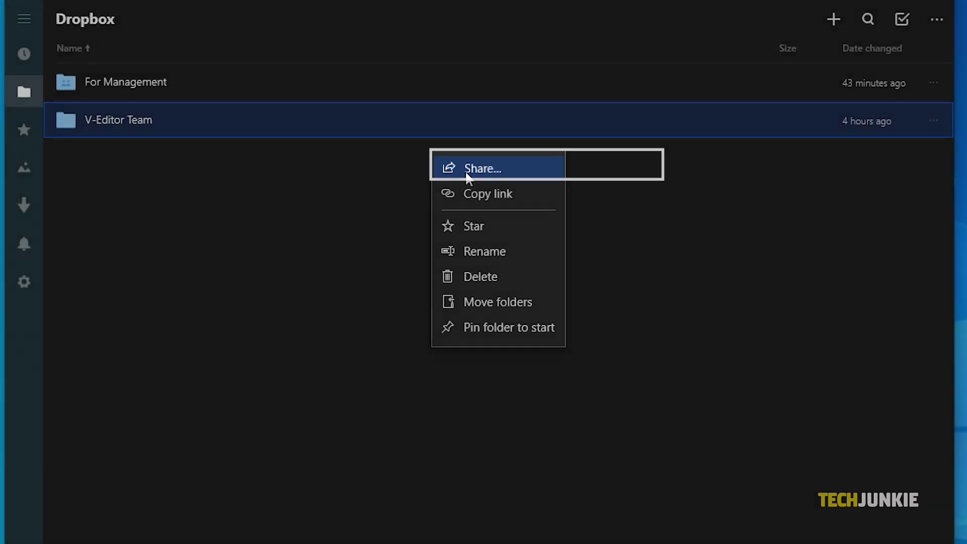
pyautogui.click(464, 171)
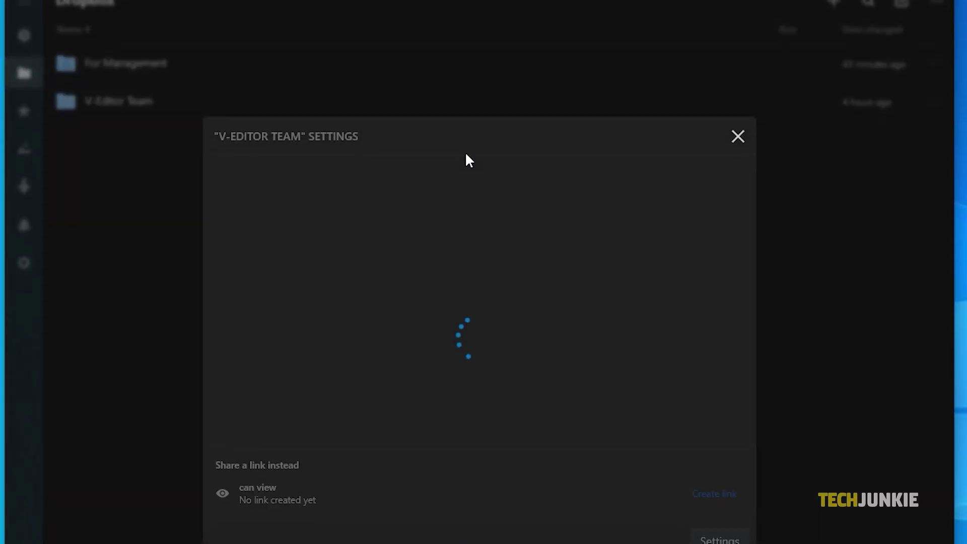
pyautogui.click(412, 107)
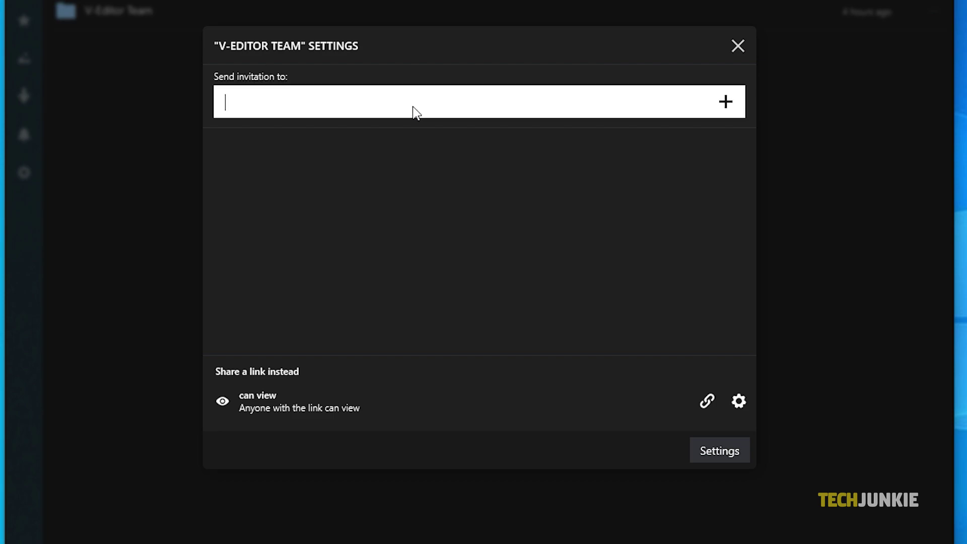
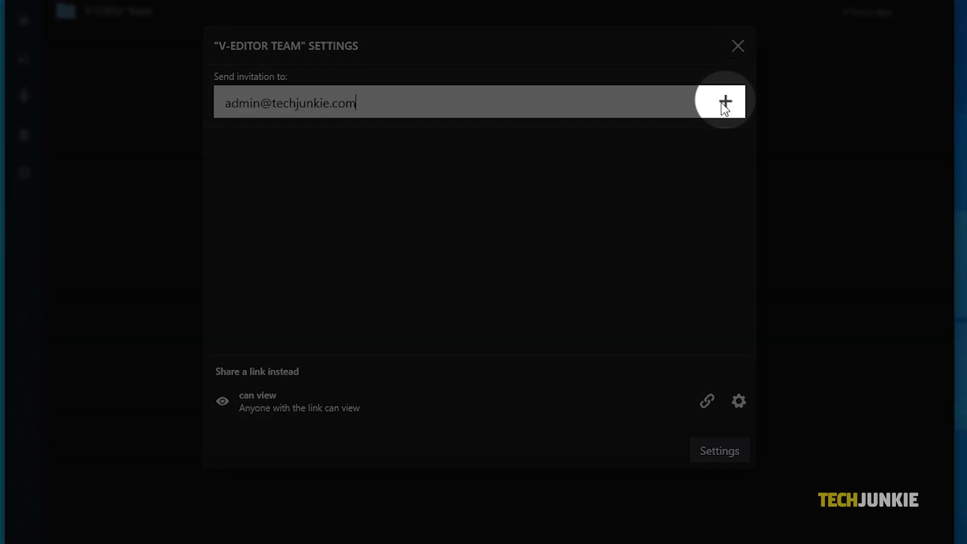
pyautogui.click(725, 102)
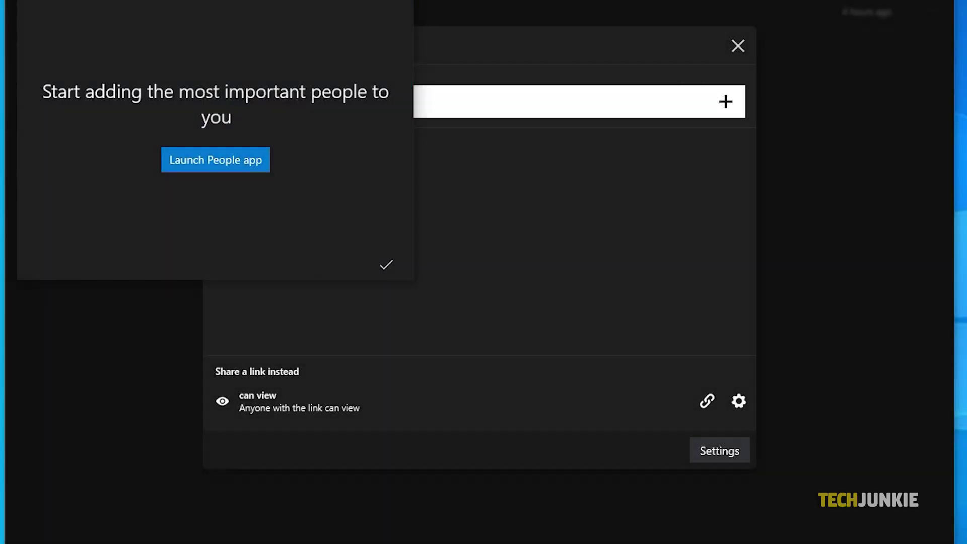
pyautogui.press('Escape')
pyautogui.press('Return')
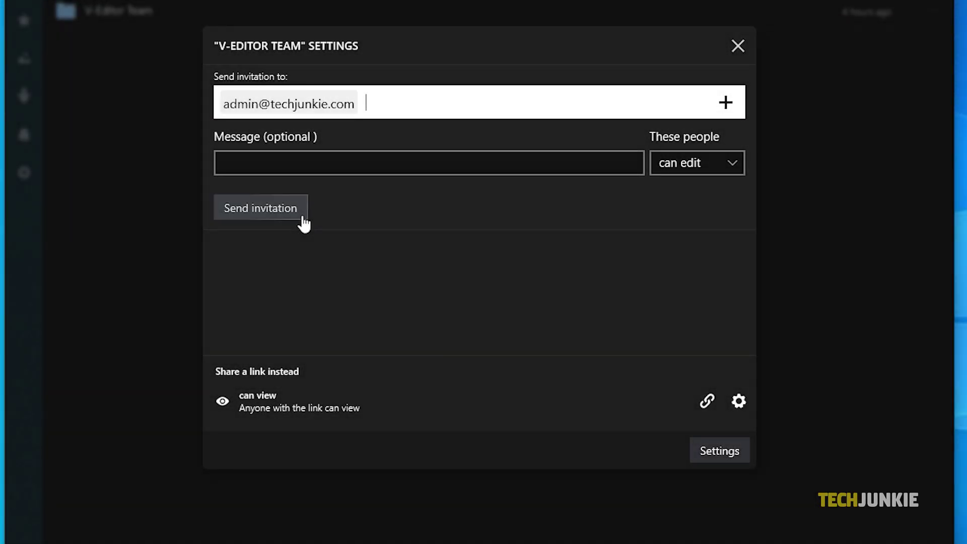
pyautogui.click(727, 155)
pyautogui.click(725, 159)
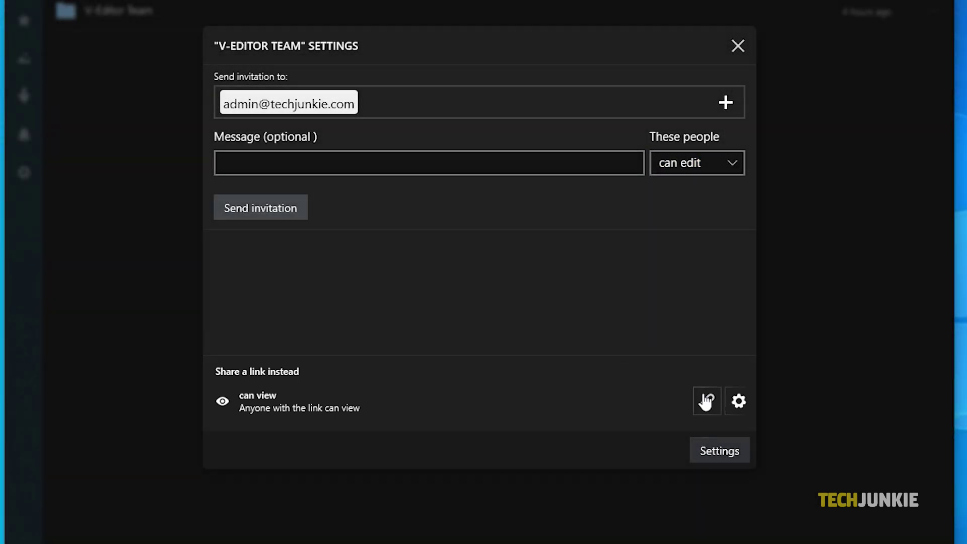
pyautogui.click(713, 413)
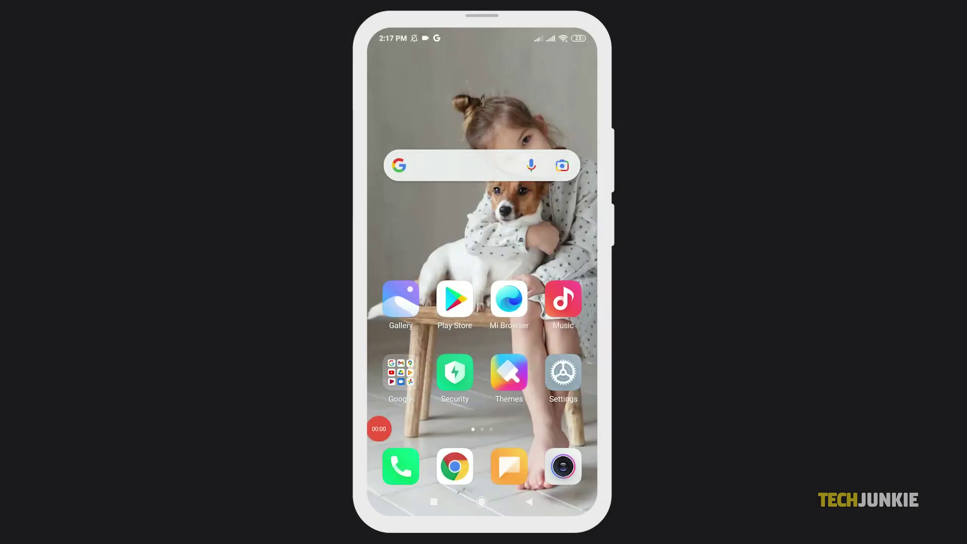
# - Launch the Dropbox Android app and open sharing for the For Management folder
pyautogui.moveTo(554, 252); pyautogui.dragTo(403, 252)
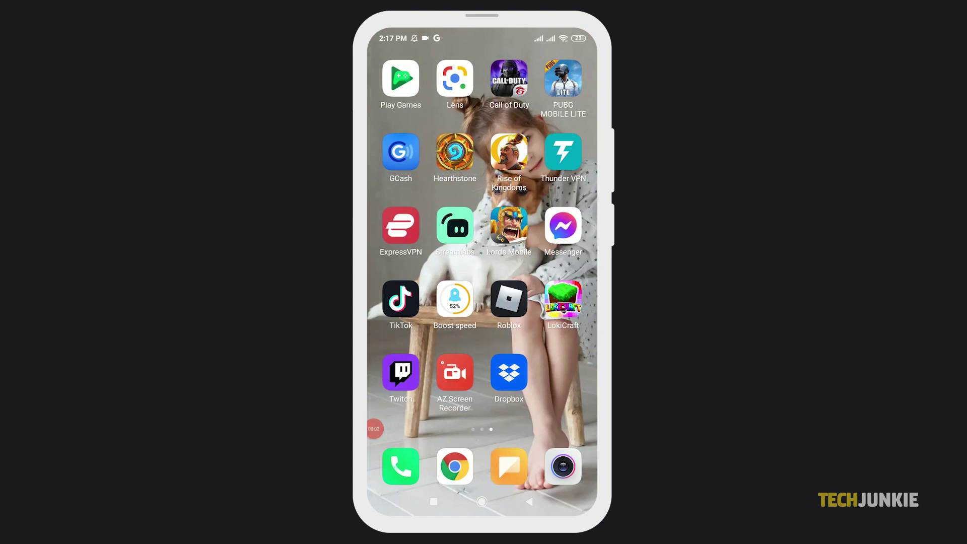
pyautogui.click(509, 372)
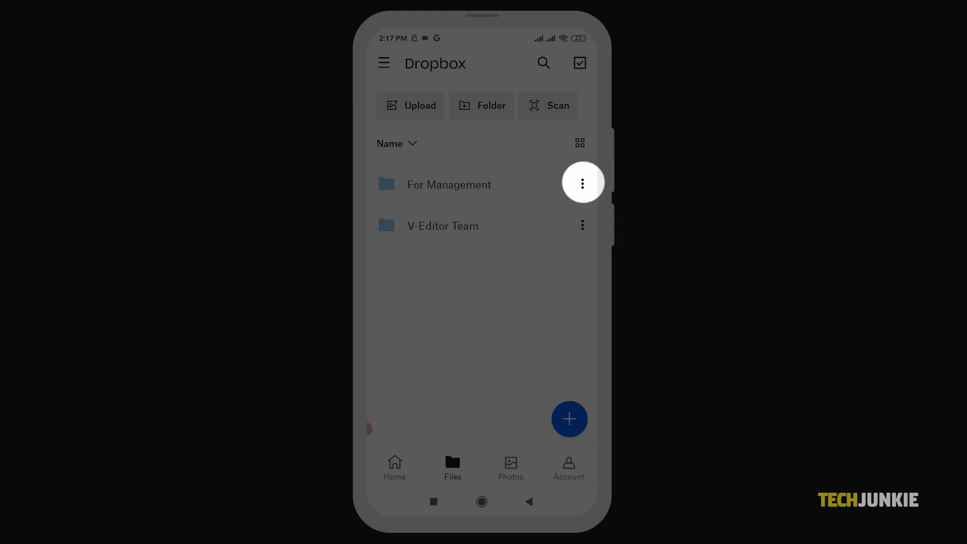
pyautogui.click(582, 183)
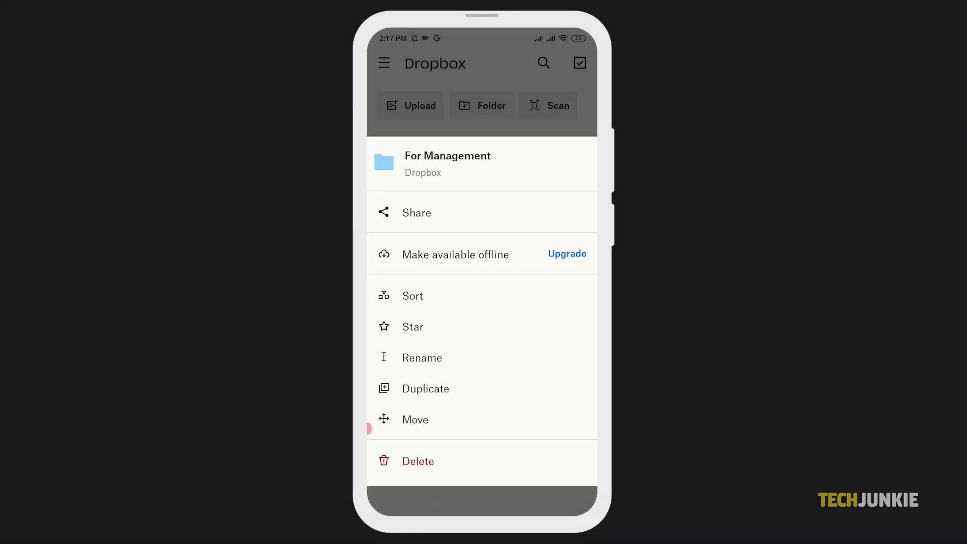
pyautogui.click(416, 213)
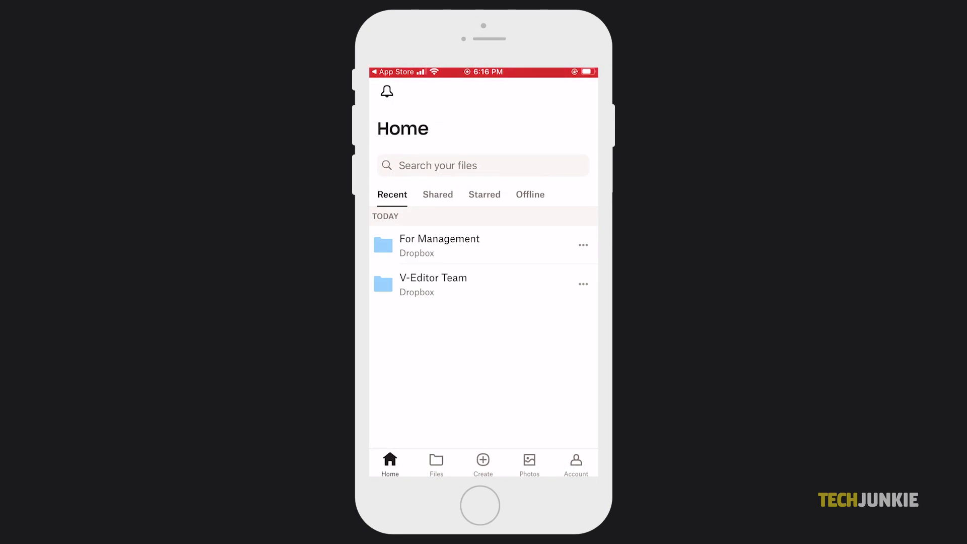
# - Invite two contacts to the For Management folder with Can edit access and send
pyautogui.click(584, 245)
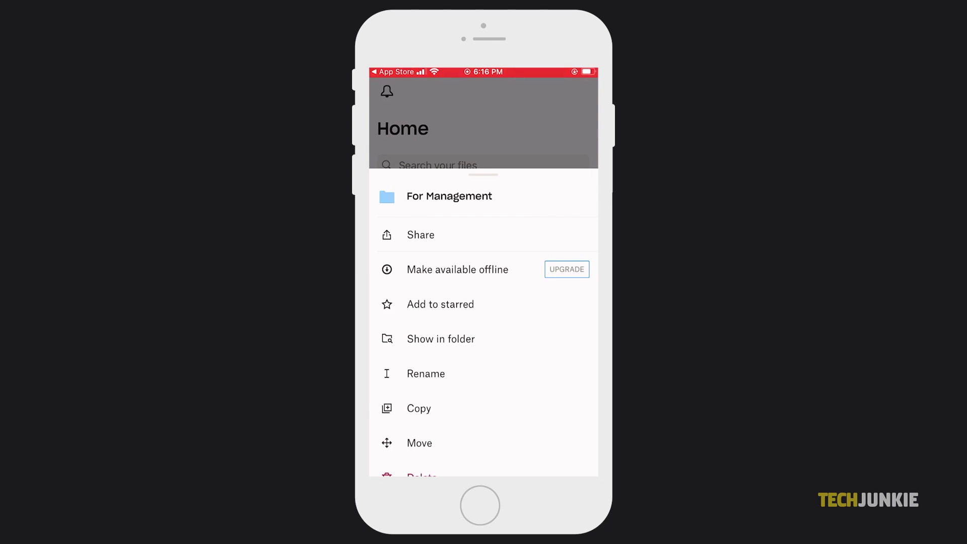
pyautogui.click(421, 234)
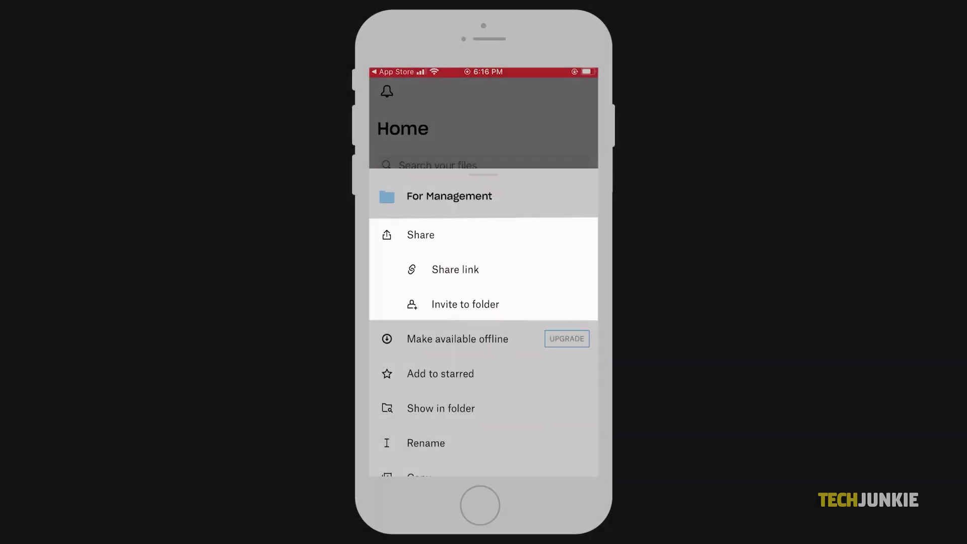
pyautogui.click(465, 304)
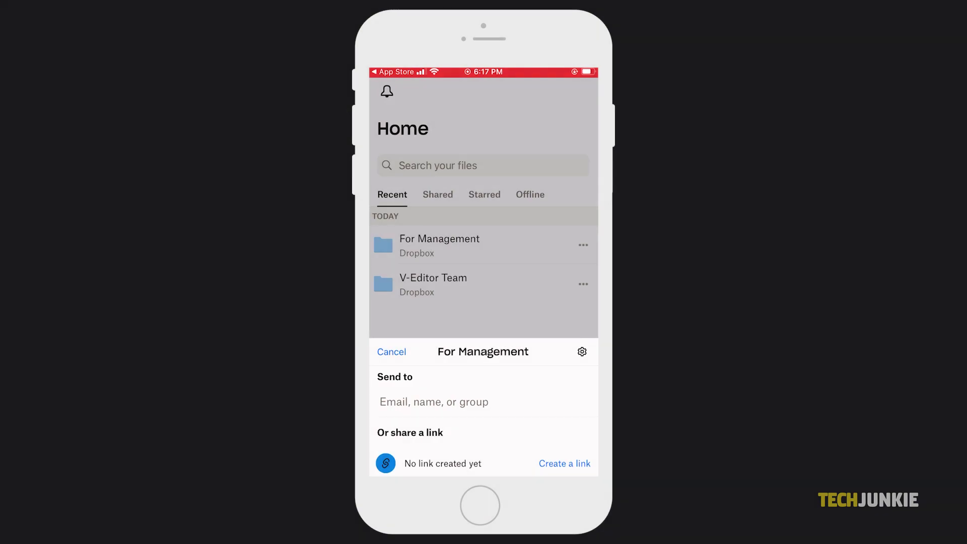
pyautogui.click(433, 401)
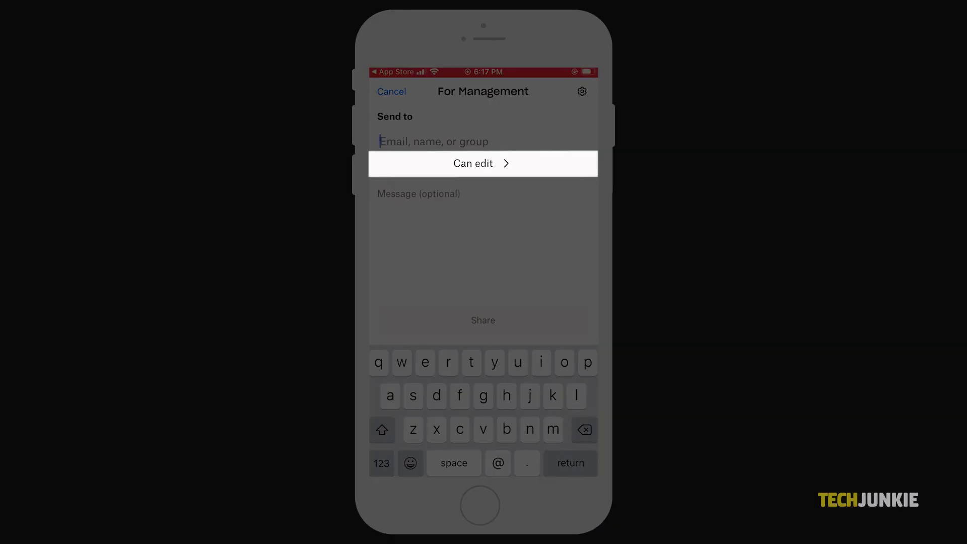
pyautogui.write('al')
pyautogui.click(425, 334)
pyautogui.press('space')
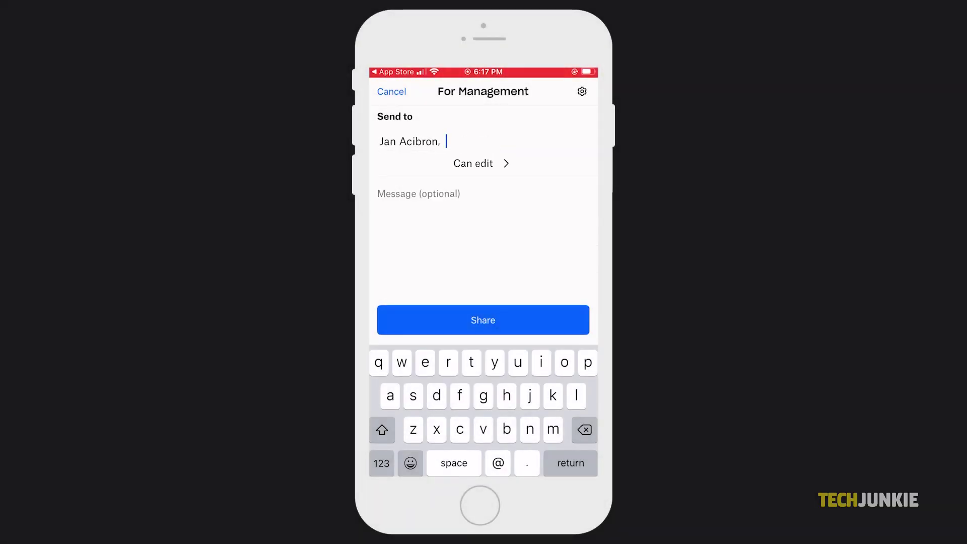
pyautogui.write('alp')
pyautogui.click(541, 335)
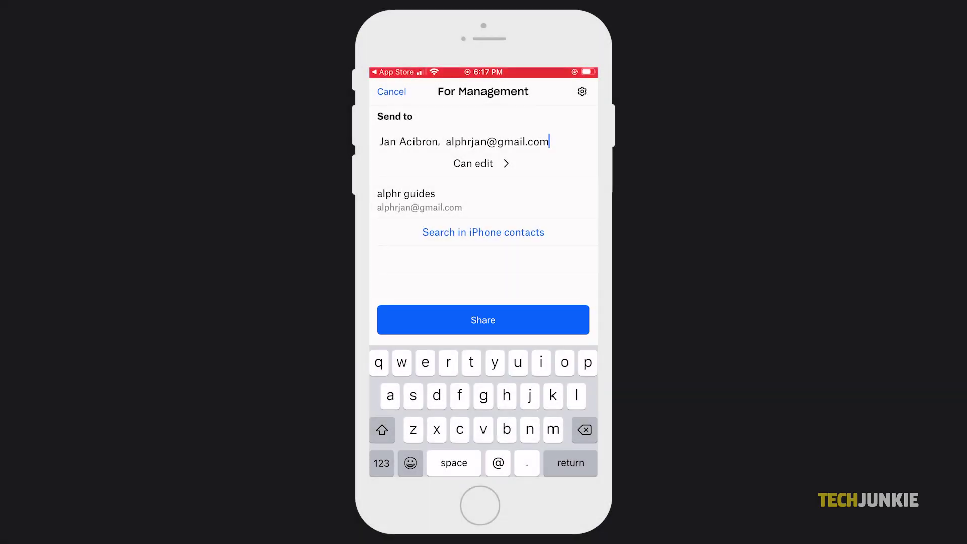
pyautogui.click(482, 320)
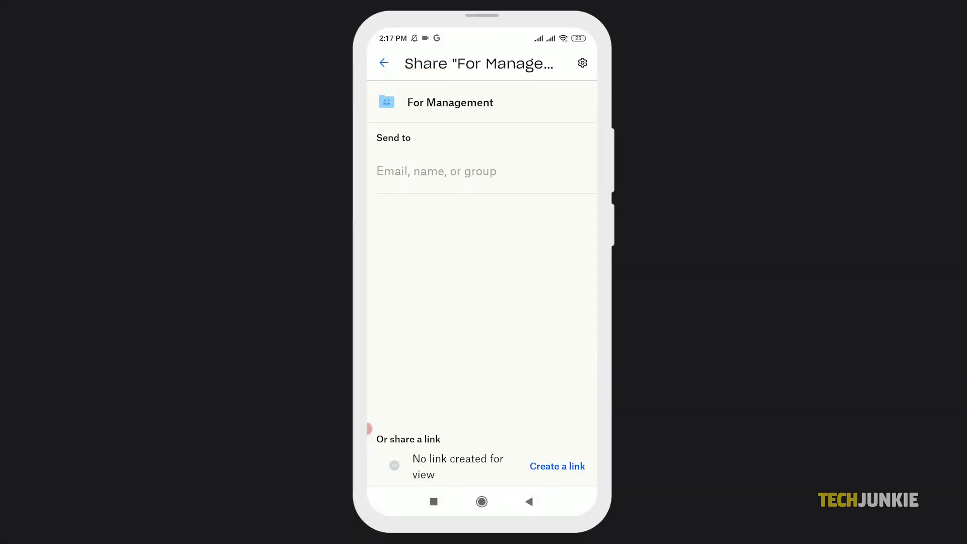
# - Create and copy a view link for the For Management folder
pyautogui.click(557, 466)
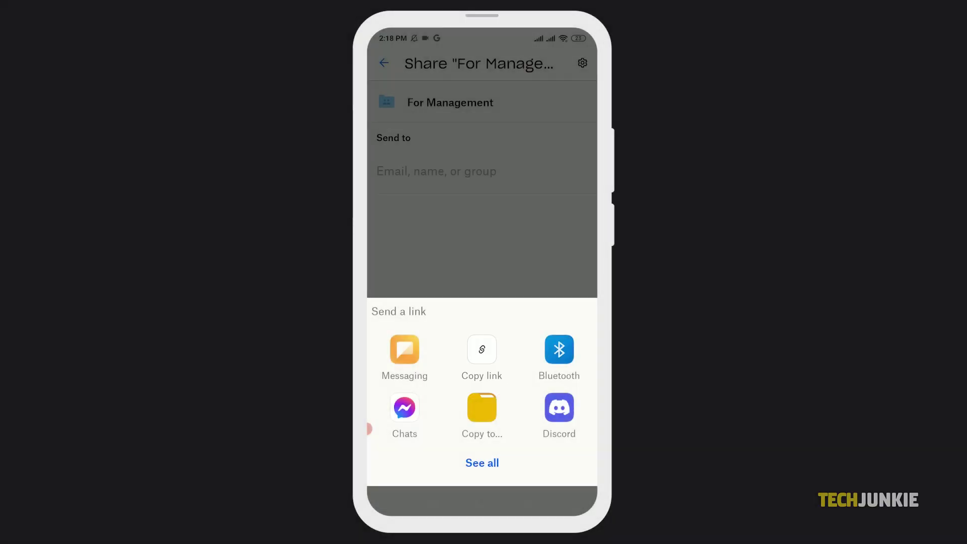
pyautogui.click(482, 349)
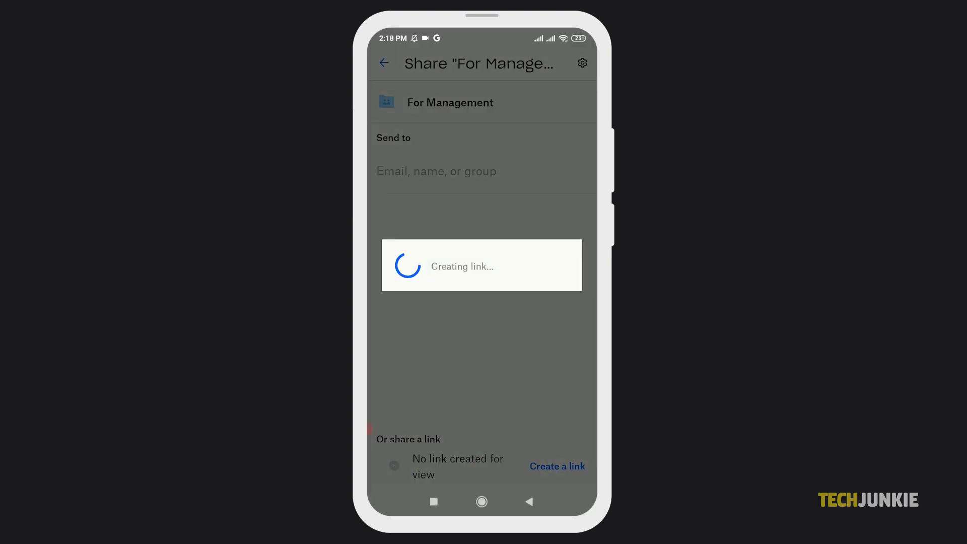